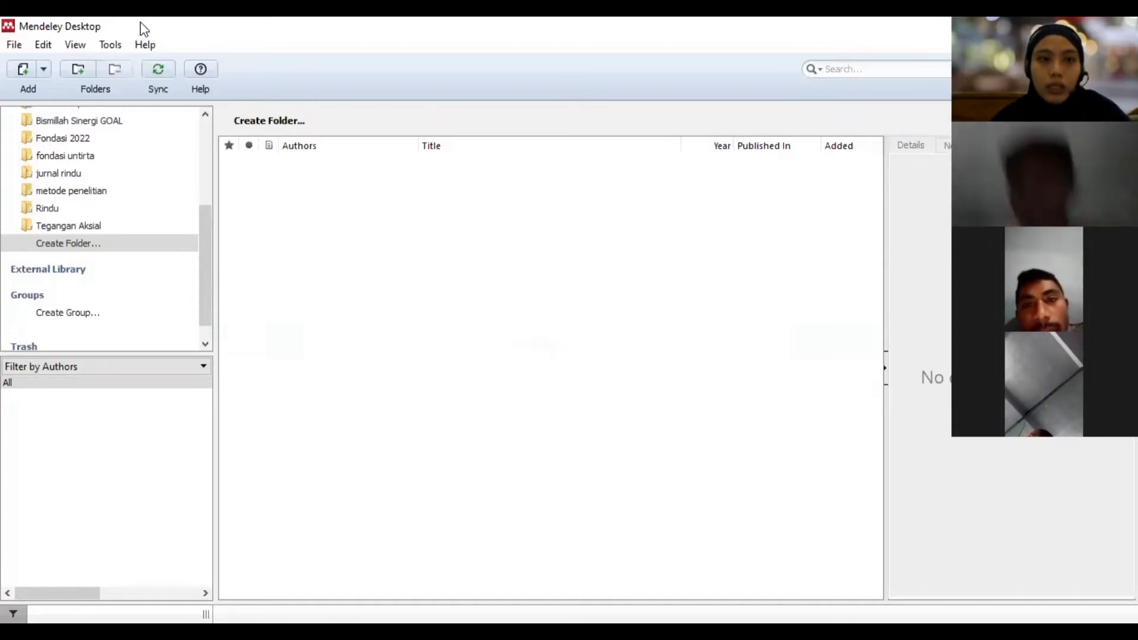
pyautogui.click(209, 255)
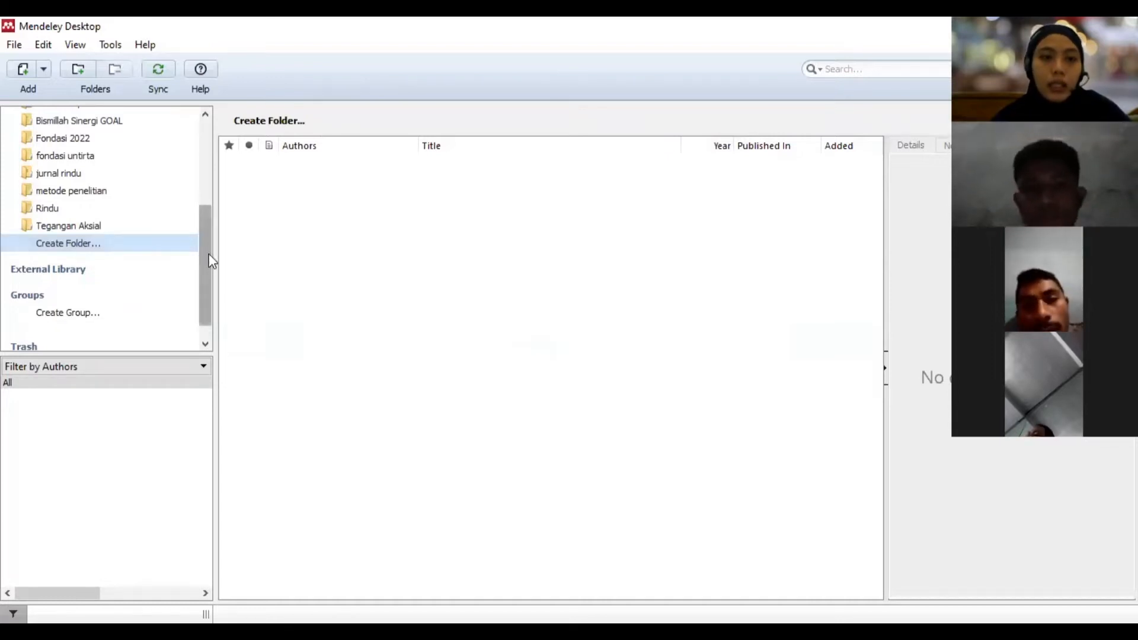
pyautogui.moveTo(208, 255); pyautogui.dragTo(212, 151)
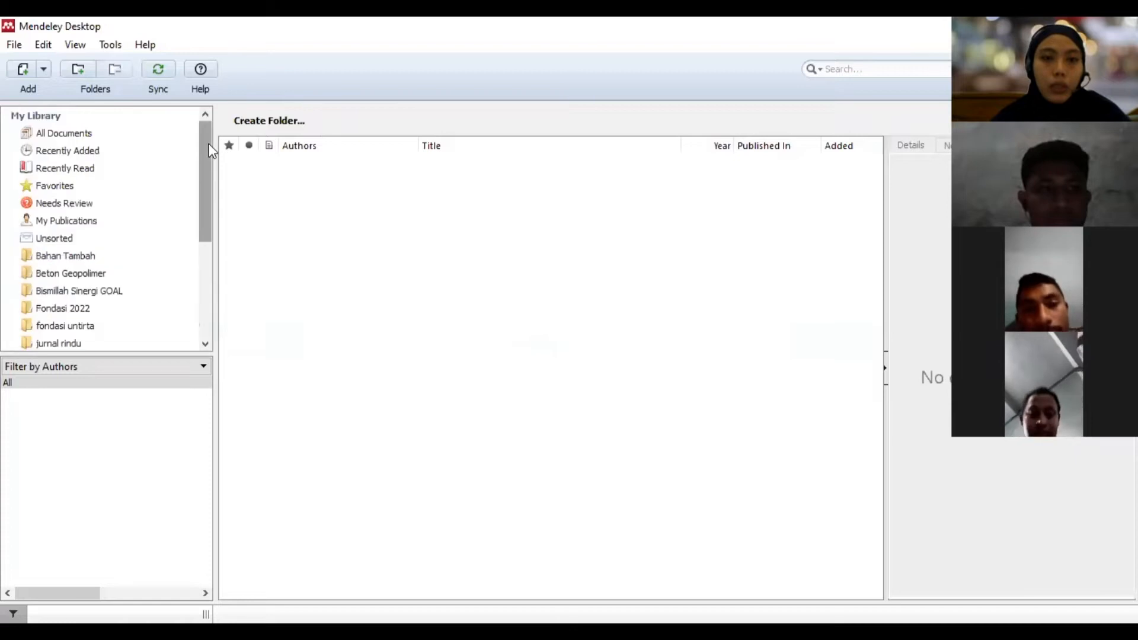
pyautogui.click(205, 367)
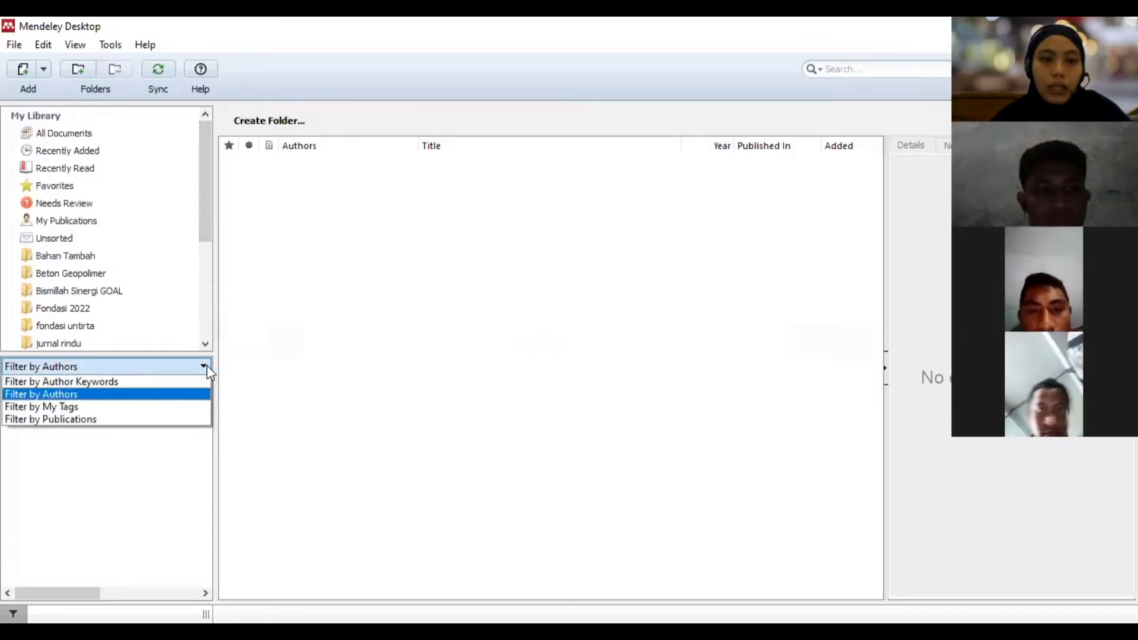
pyautogui.click(645, 89)
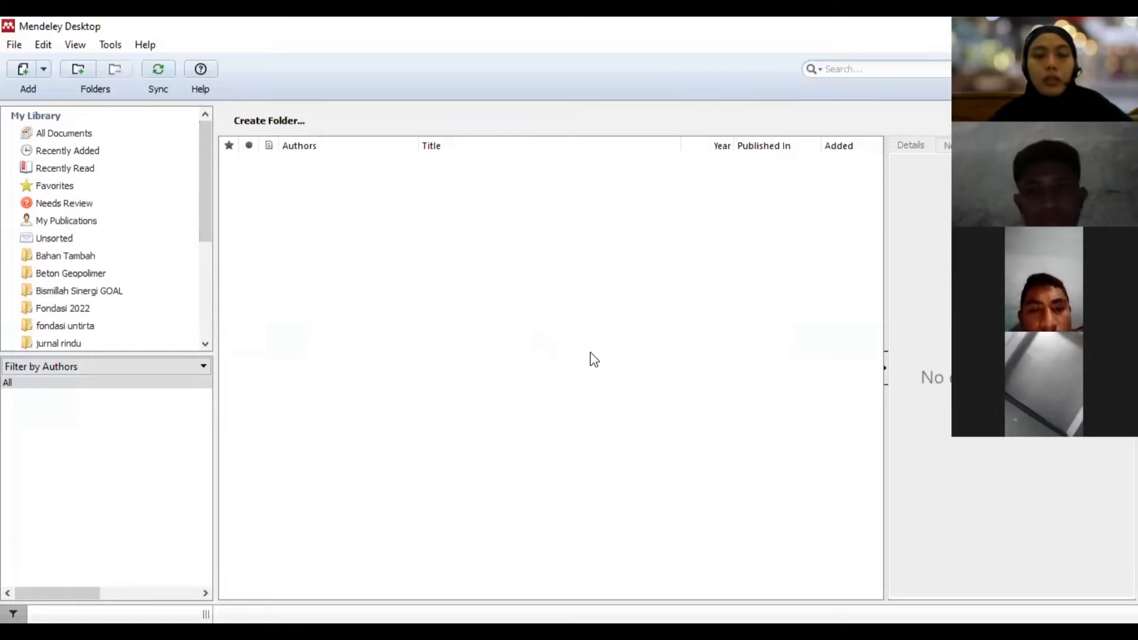
pyautogui.moveTo(207, 177); pyautogui.dragTo(215, 144)
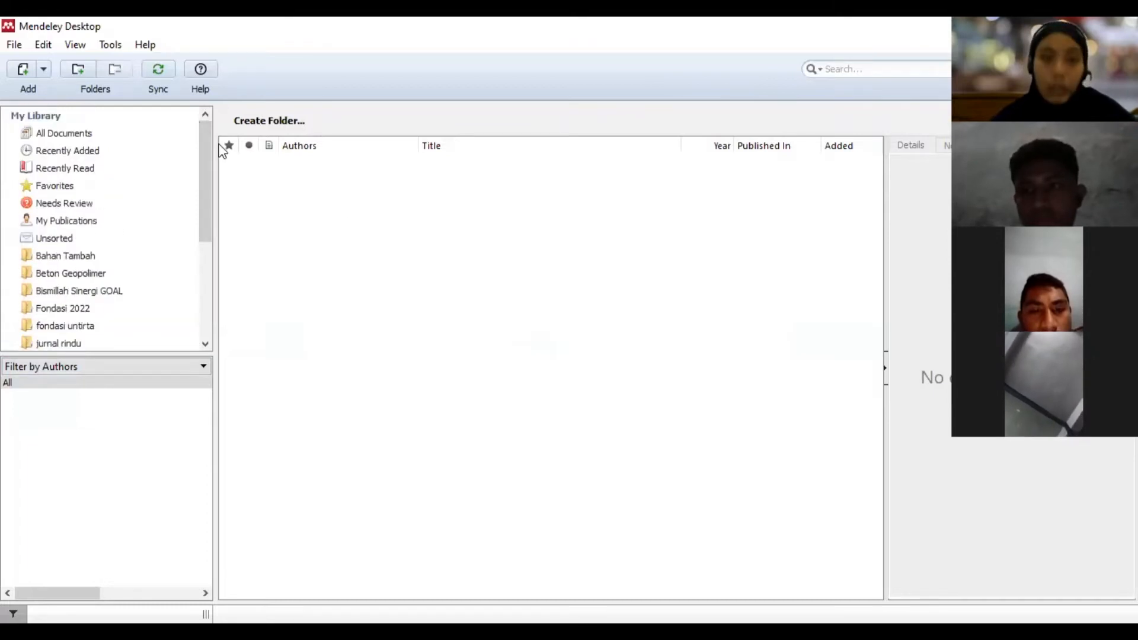
pyautogui.hotkey('alt', 'Tab')
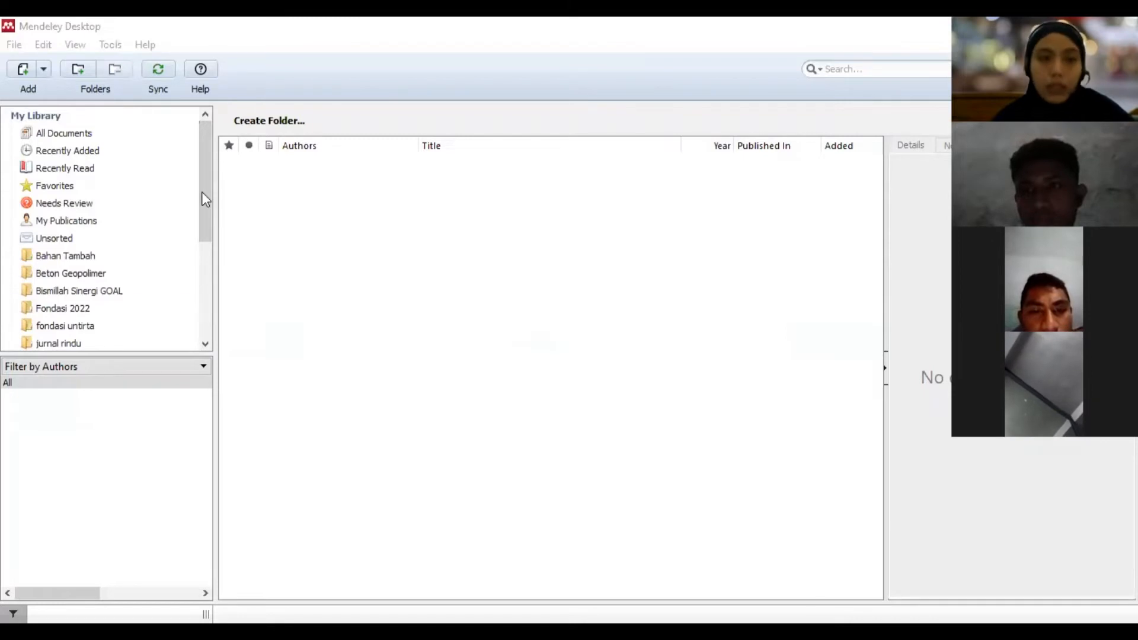
pyautogui.moveTo(206, 200)
pyautogui.mouseDown()
pyautogui.moveTo(214, 214)
pyautogui.moveTo(219, 189)
pyautogui.mouseUp()
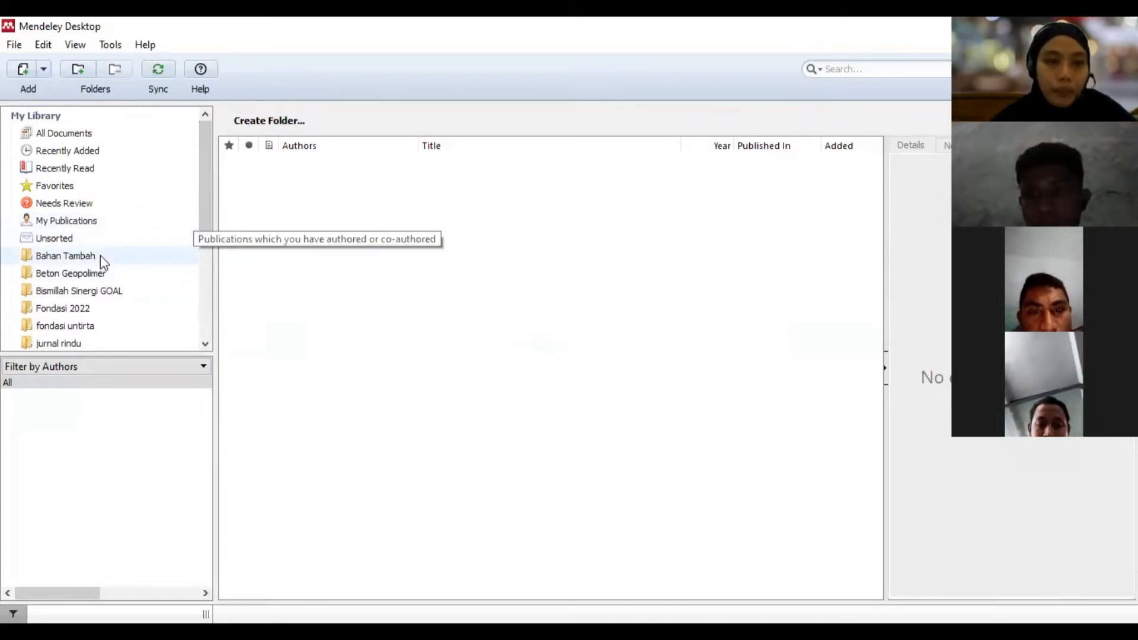
# Look through the references stored in the Fondasi 2022, Bismillah Sinergi GOAL and Beton Geopolimer folders
pyautogui.click(81, 309)
pyautogui.click(93, 289)
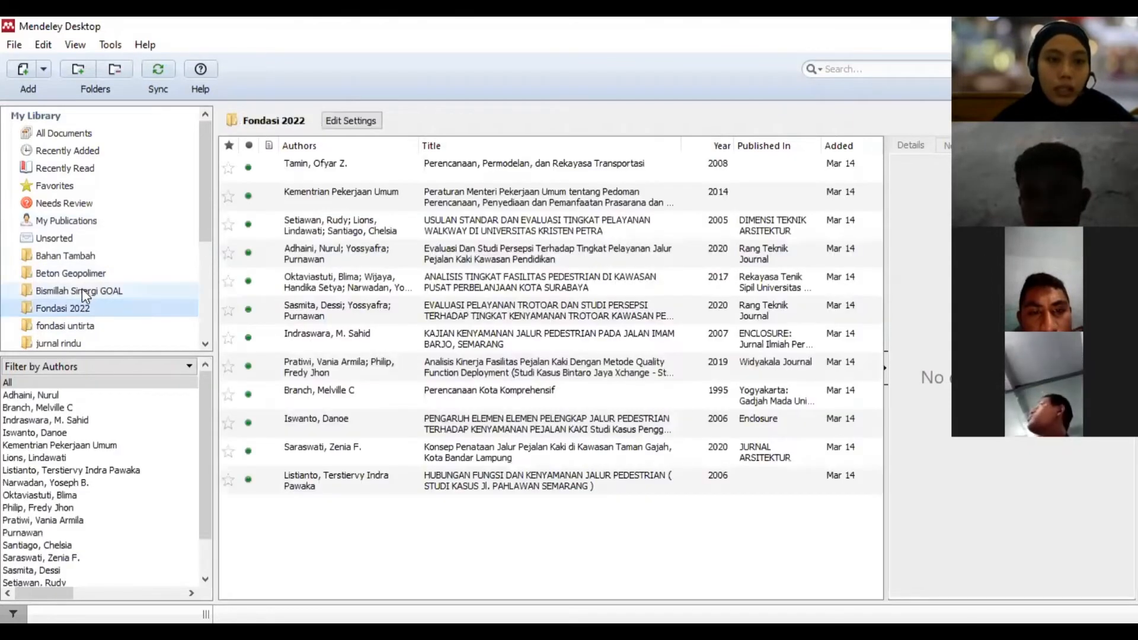
pyautogui.click(108, 272)
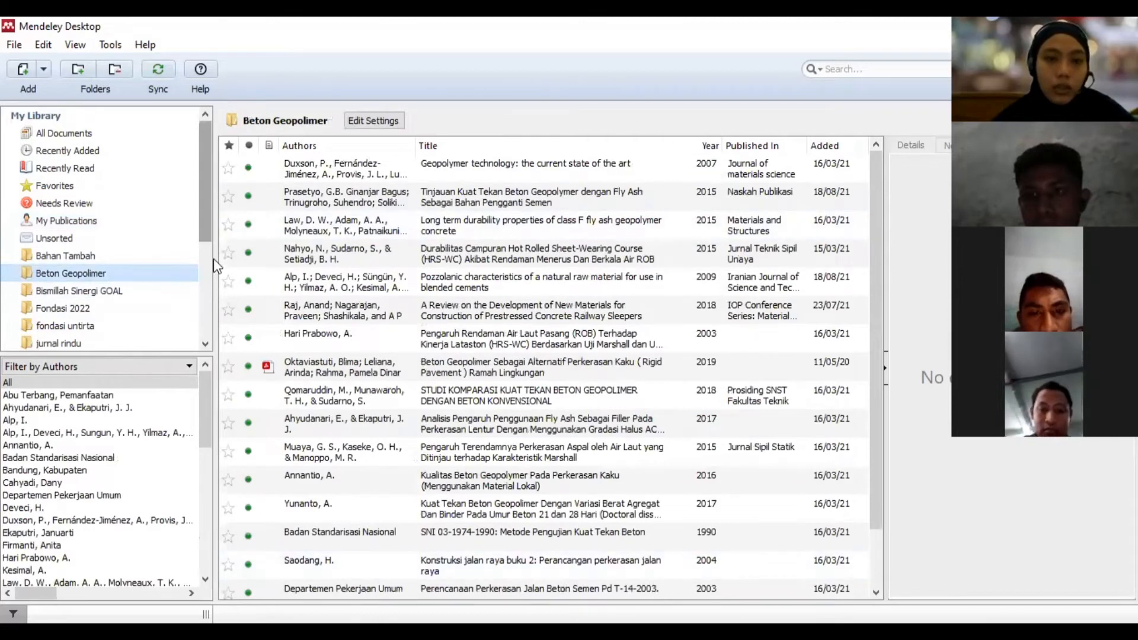
pyautogui.scroll(-4, 213, 258)
pyautogui.scroll(3, 213, 258)
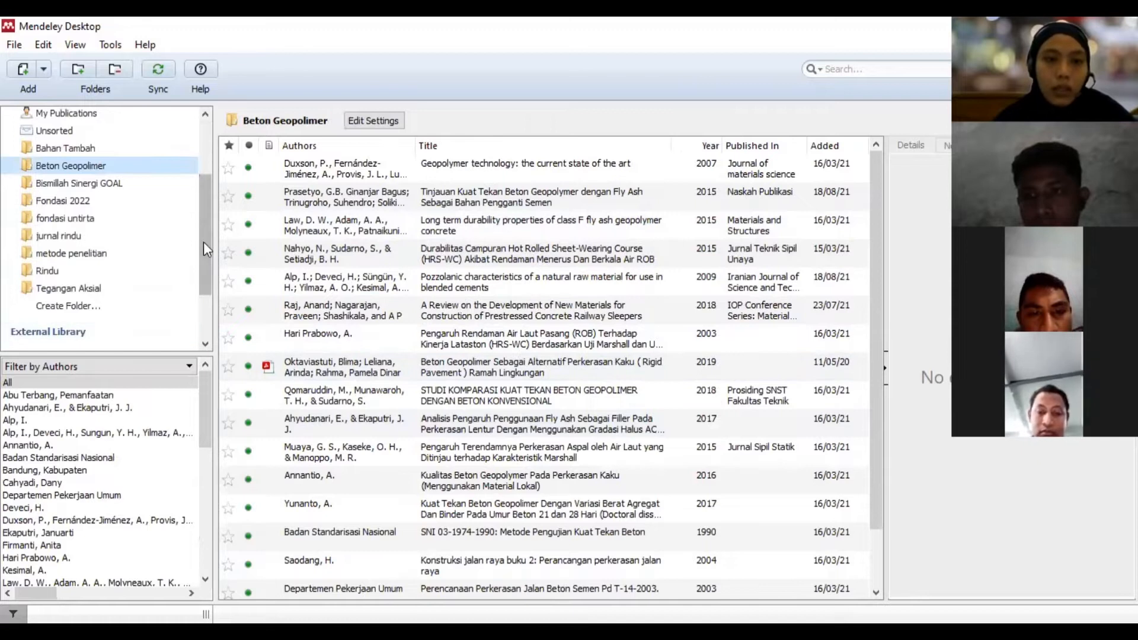
# Create a new library folder named Metode Penelitian C
pyautogui.click(102, 305)
pyautogui.moveTo(202, 227); pyautogui.dragTo(207, 155)
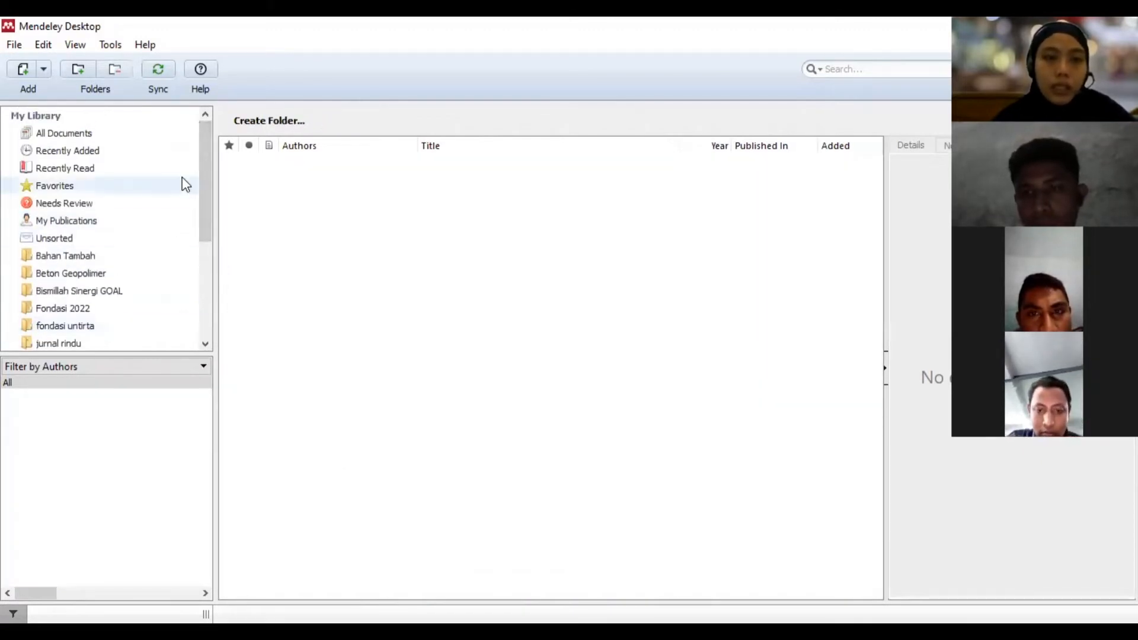
pyautogui.click(44, 46)
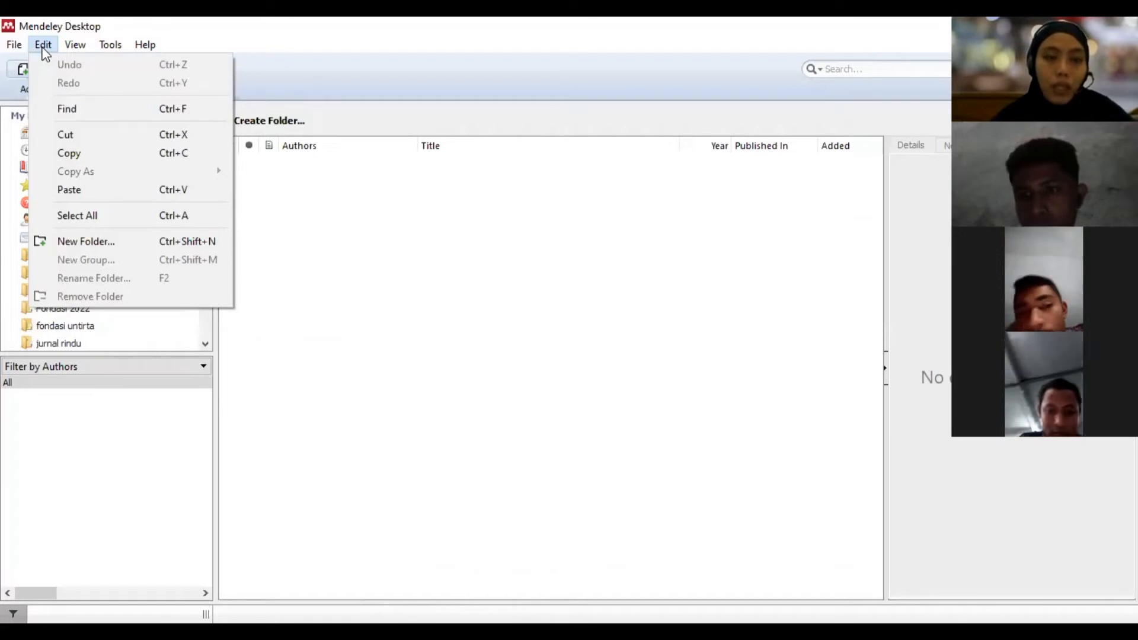
pyautogui.click(82, 247)
pyautogui.click(204, 345)
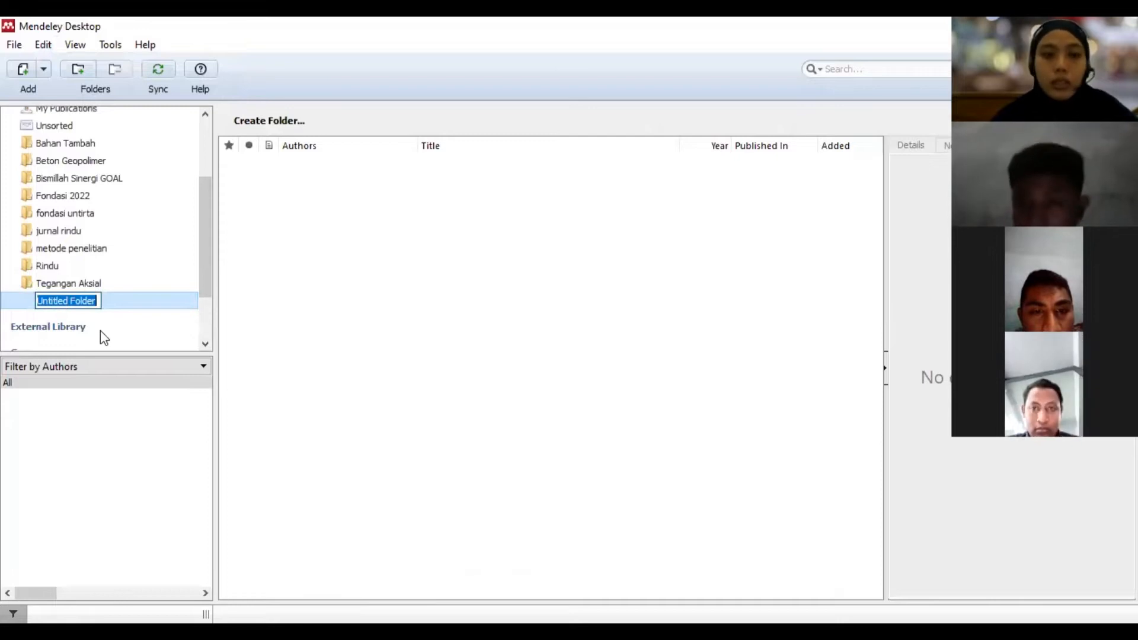
pyautogui.press('BackSpace')
pyautogui.write('Metode')
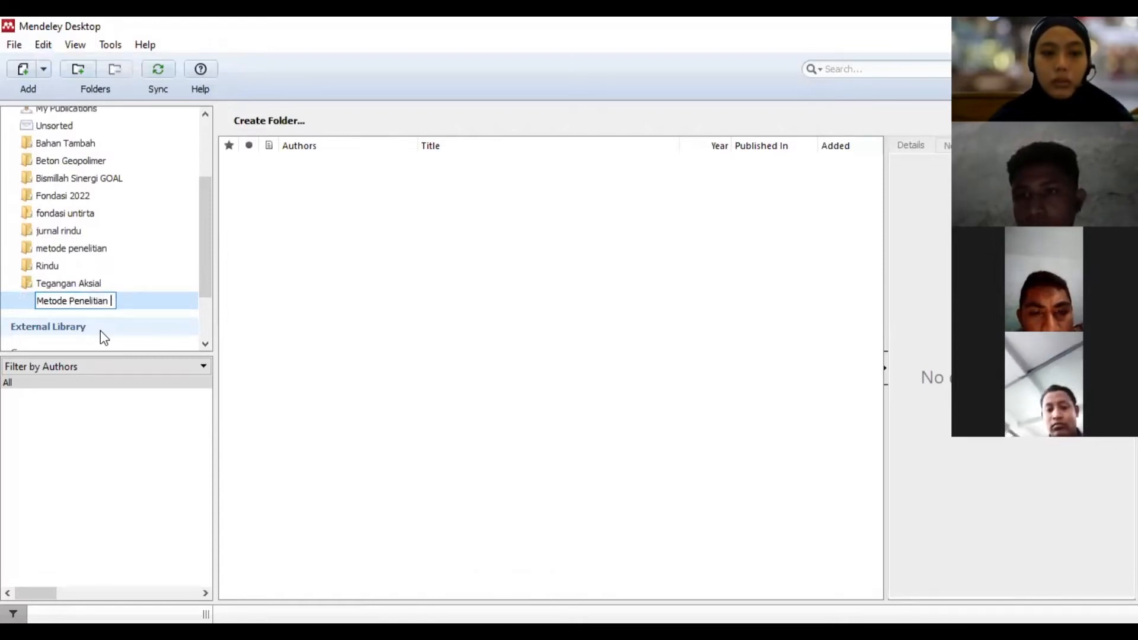
pyautogui.write('Penelitian C')
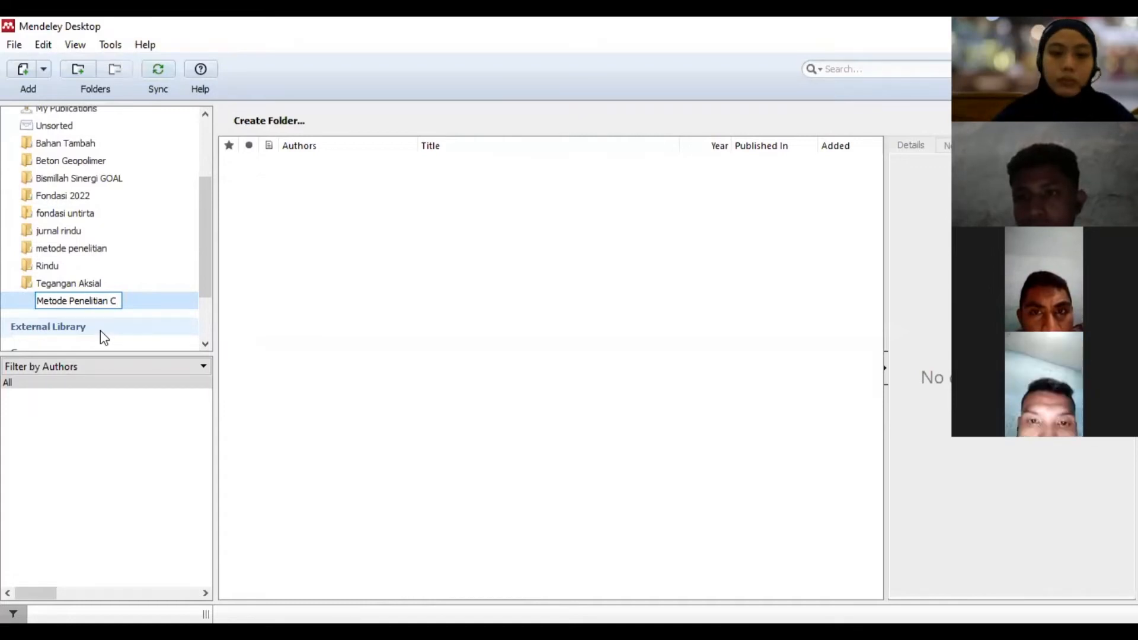
pyautogui.press('Return')
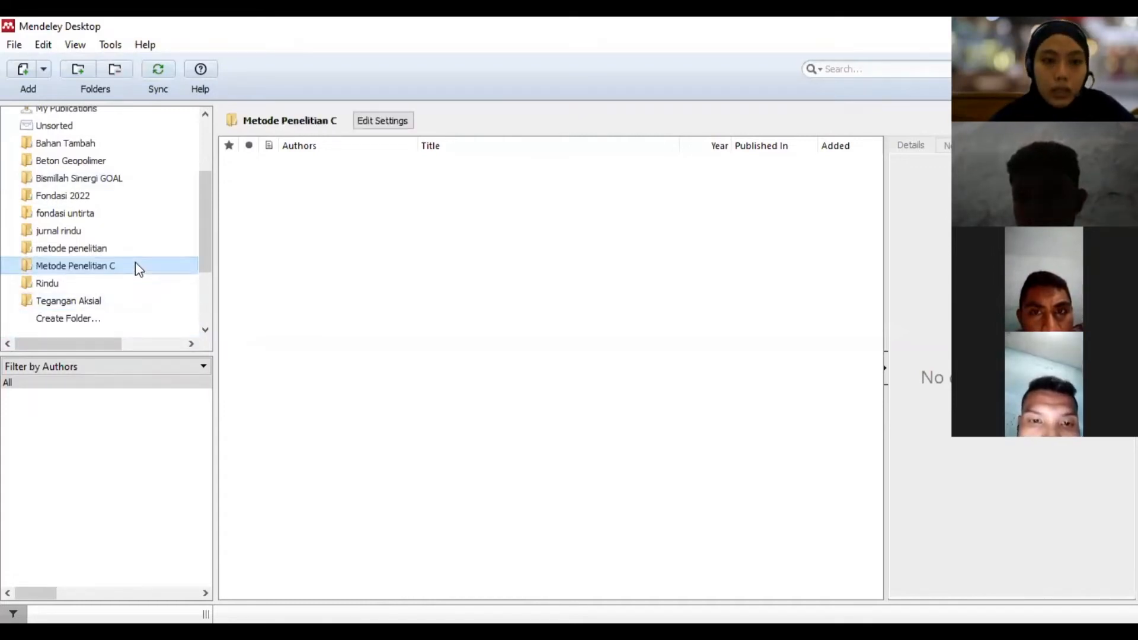
pyautogui.click(304, 241)
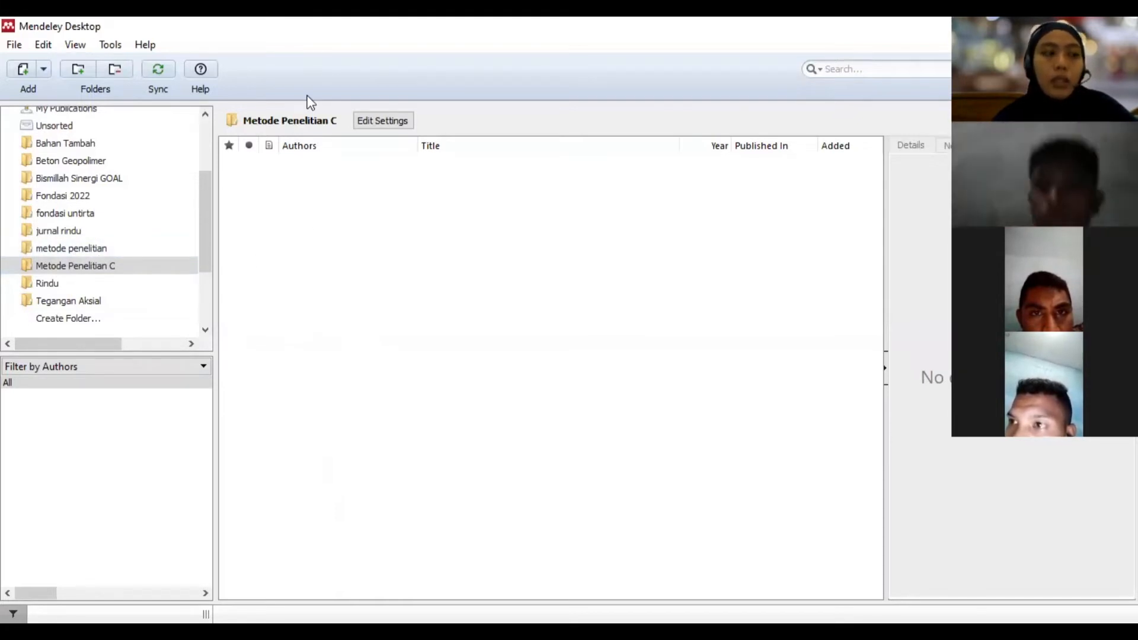
# Start a manual document entry in the Metode Penelitian C folder
pyautogui.click(43, 70)
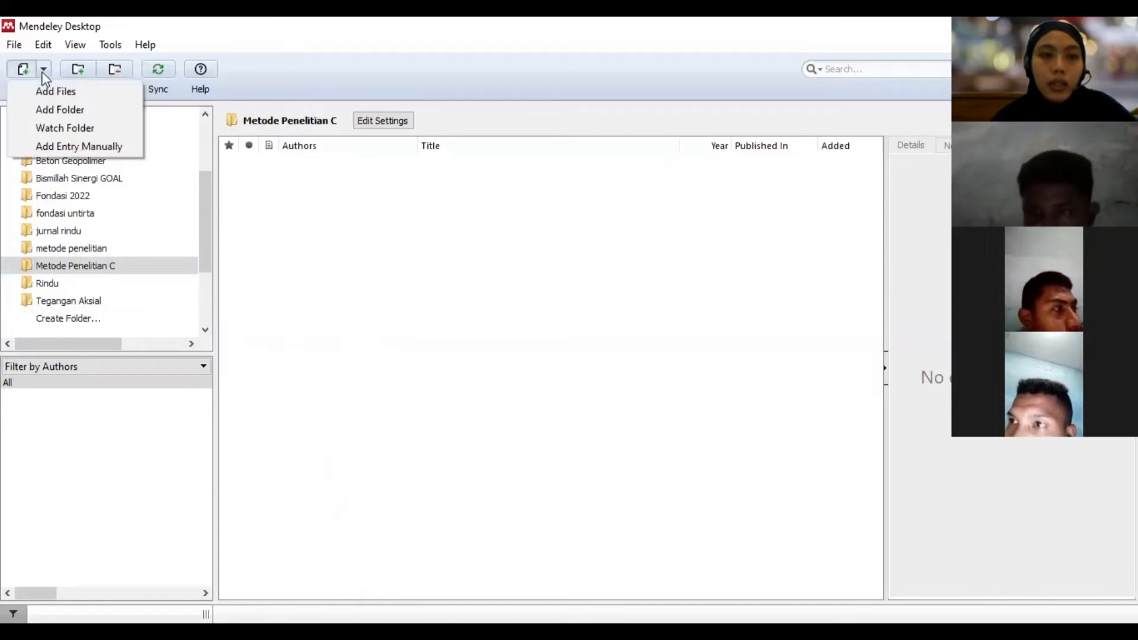
pyautogui.click(60, 148)
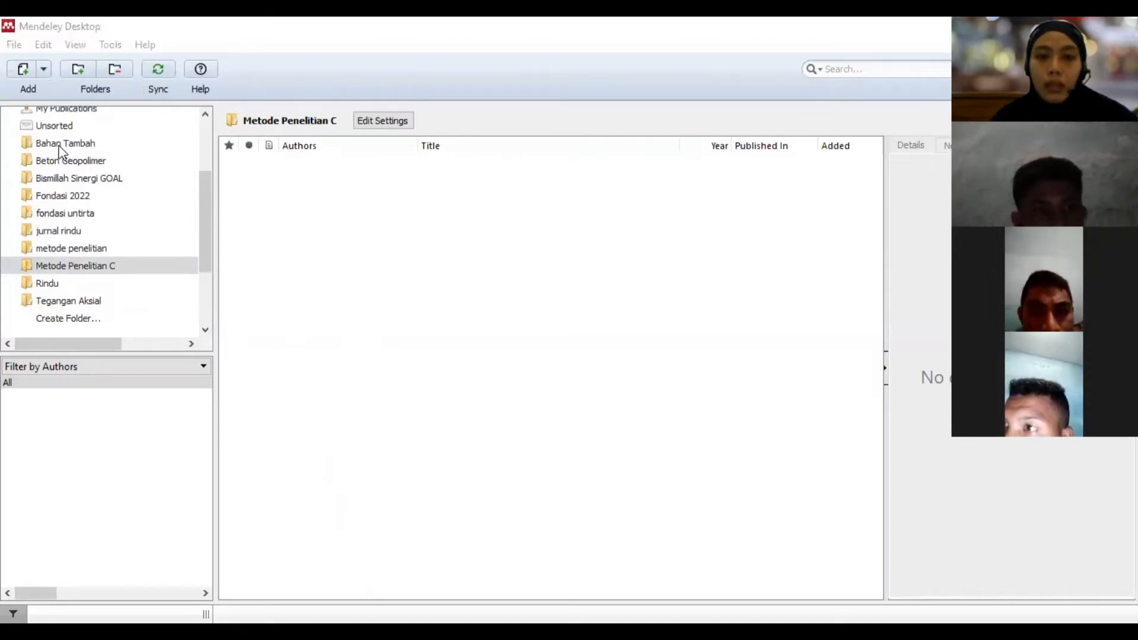
pyautogui.click(44, 71)
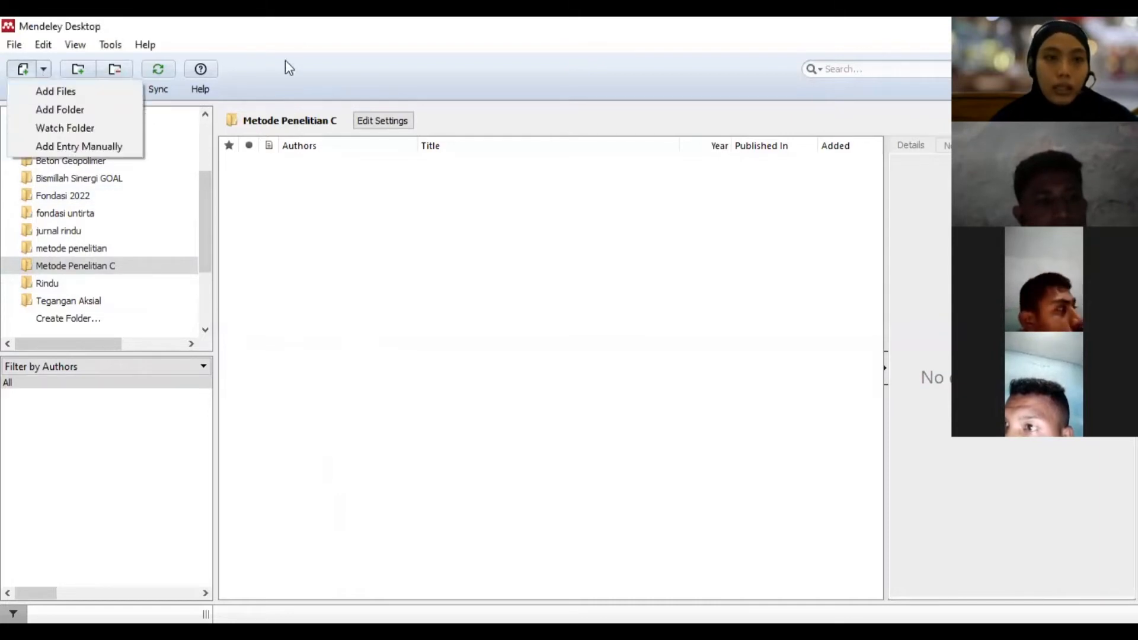
pyautogui.click(37, 89)
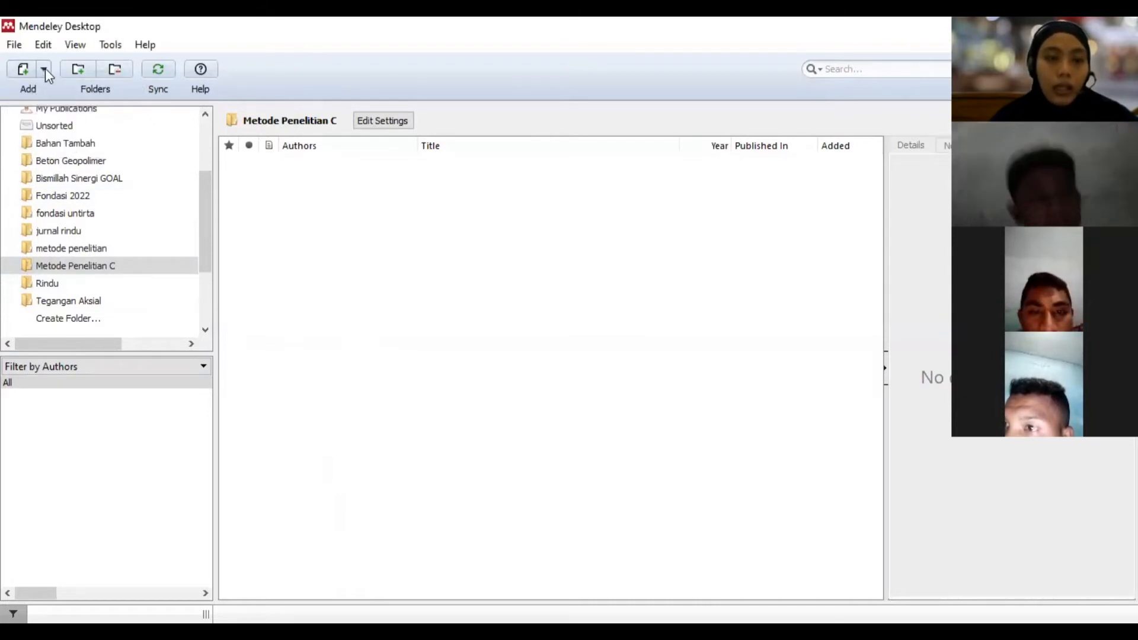
pyautogui.click(45, 69)
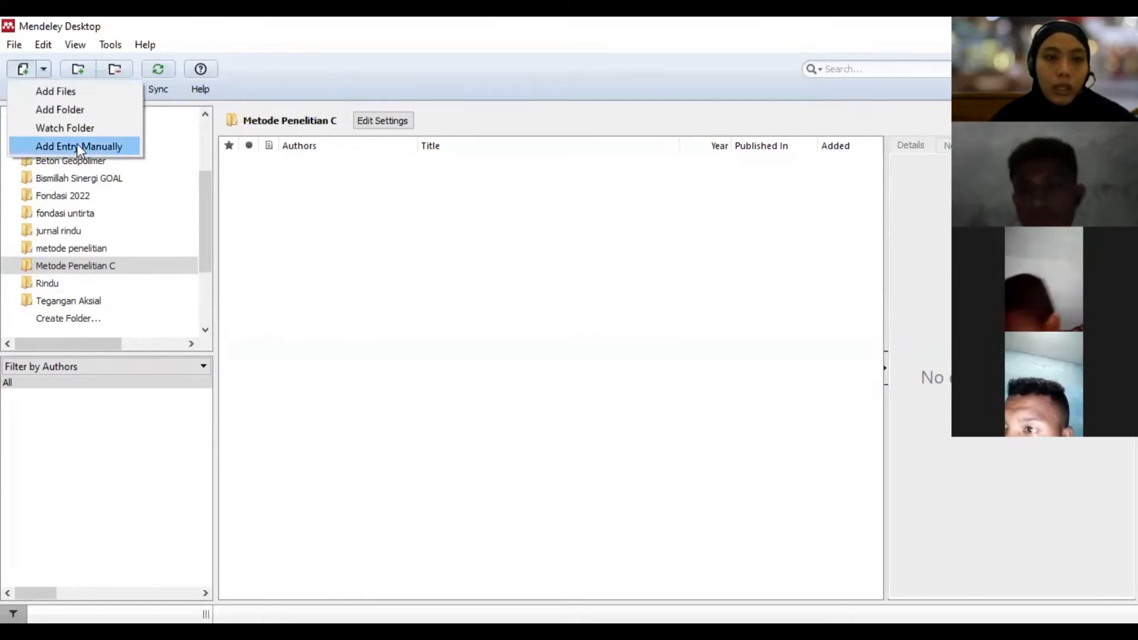
pyautogui.click(77, 145)
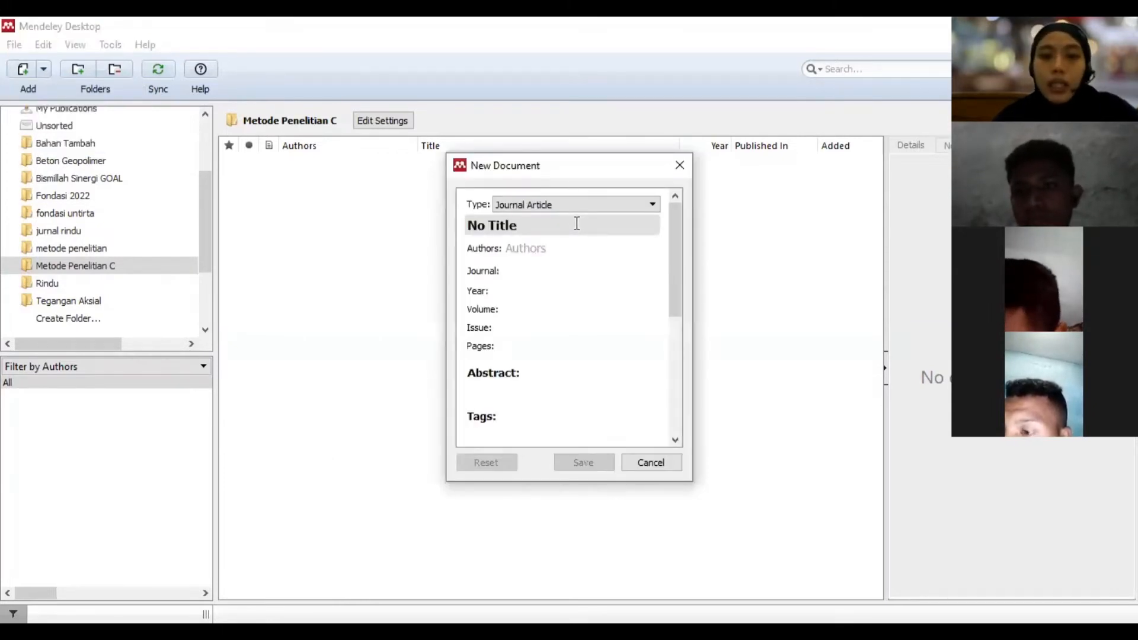
# Review the full list of document types available for the new entry, from Bill to Working Paper
pyautogui.click(614, 210)
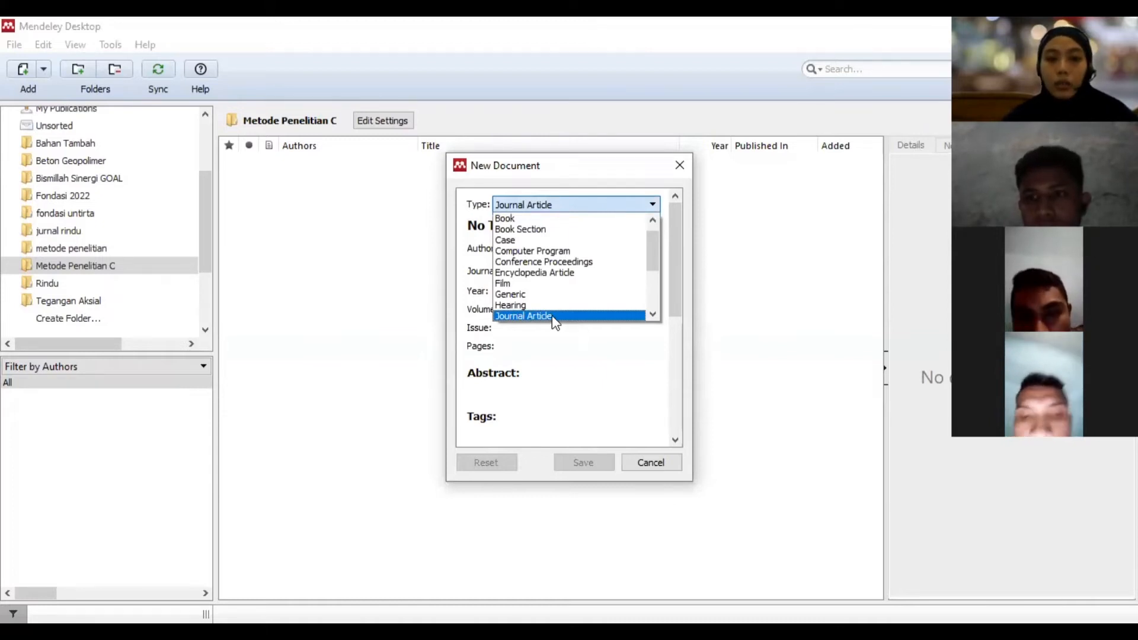
pyautogui.scroll(1, 561, 293)
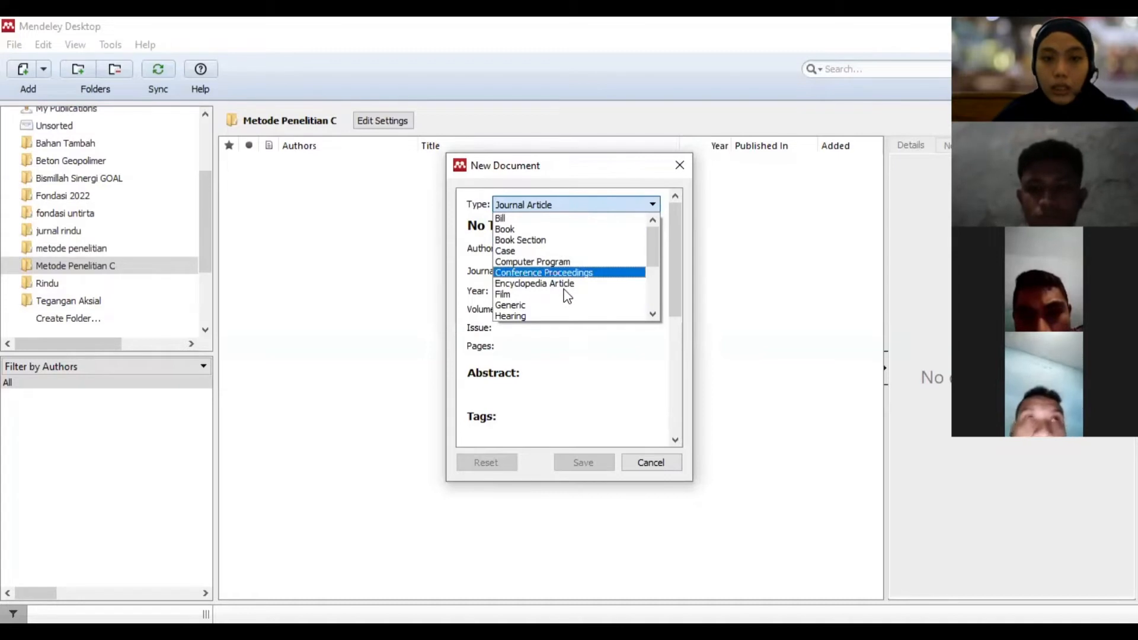
pyautogui.scroll(-1, 566, 294)
pyautogui.scroll(-1, 566, 296)
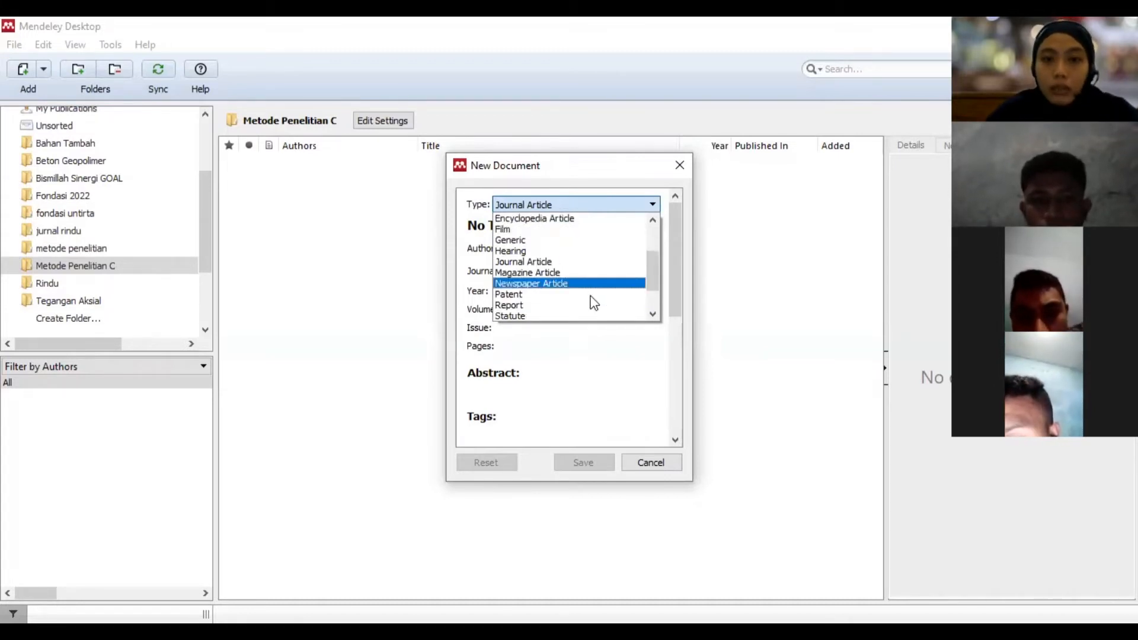
pyautogui.scroll(-1, 590, 302)
pyautogui.scroll(-1, 598, 299)
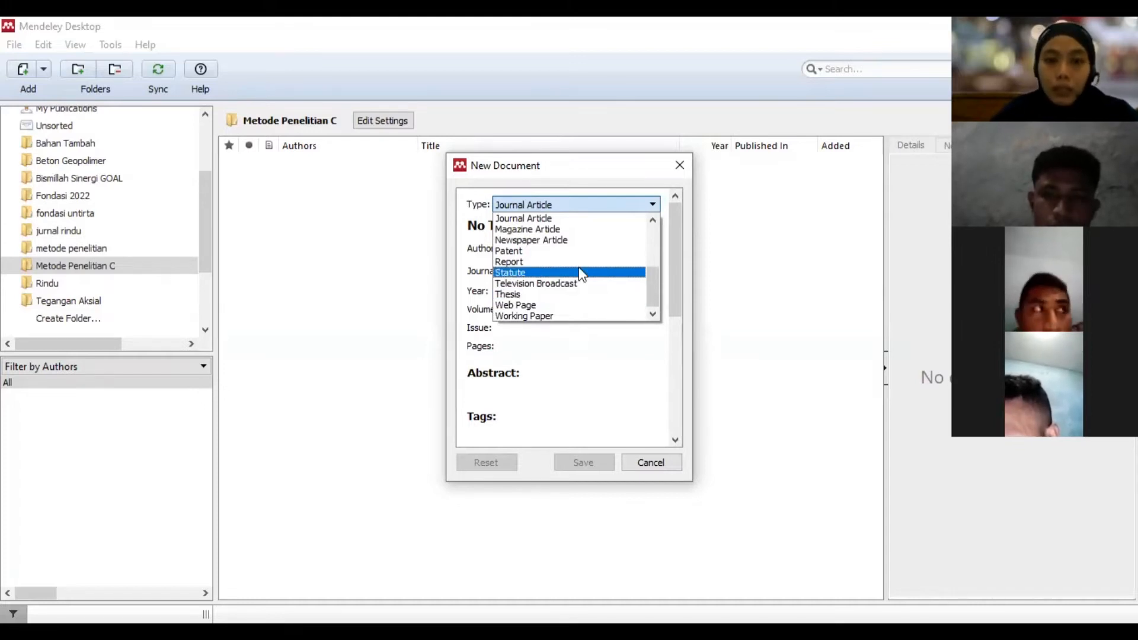
pyautogui.scroll(1, 578, 268)
pyautogui.scroll(1, 578, 267)
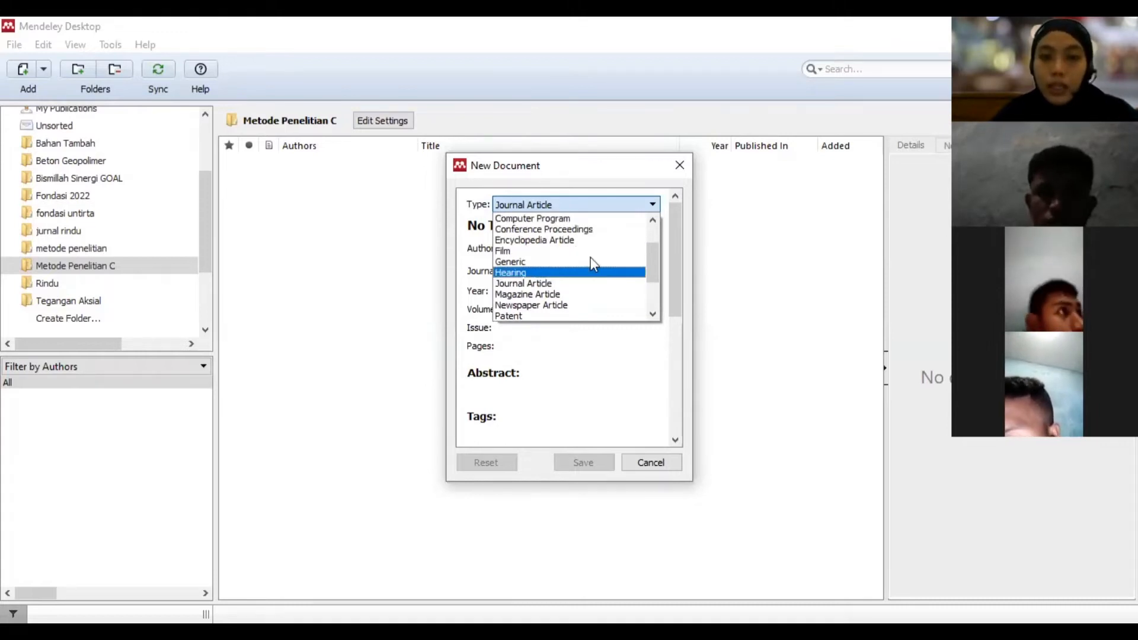
pyautogui.scroll(2, 593, 264)
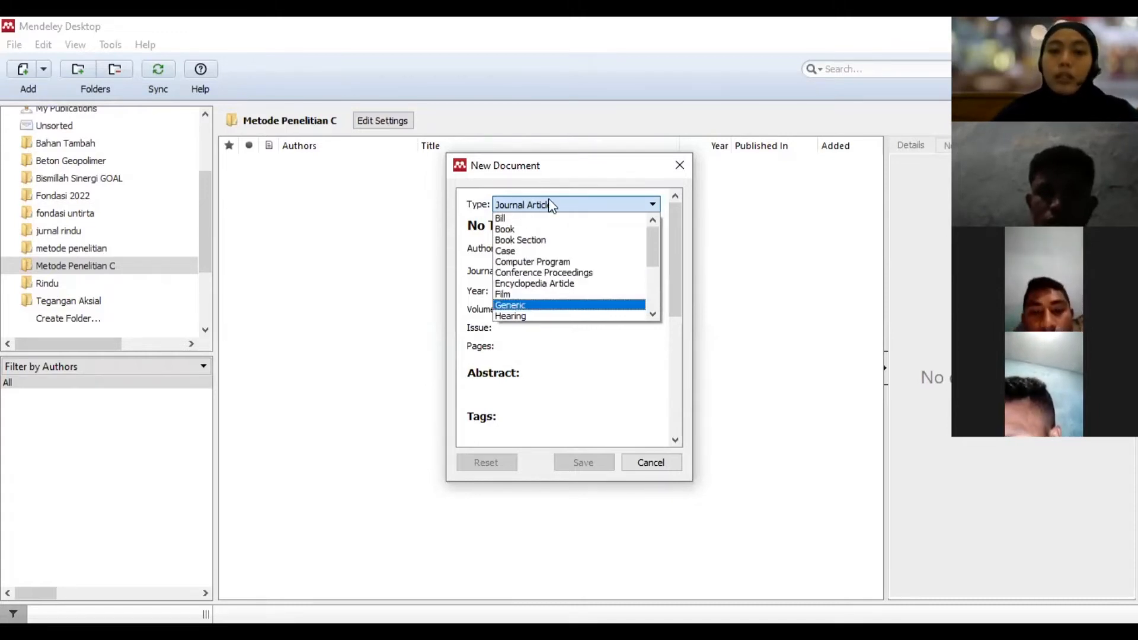
pyautogui.click(550, 205)
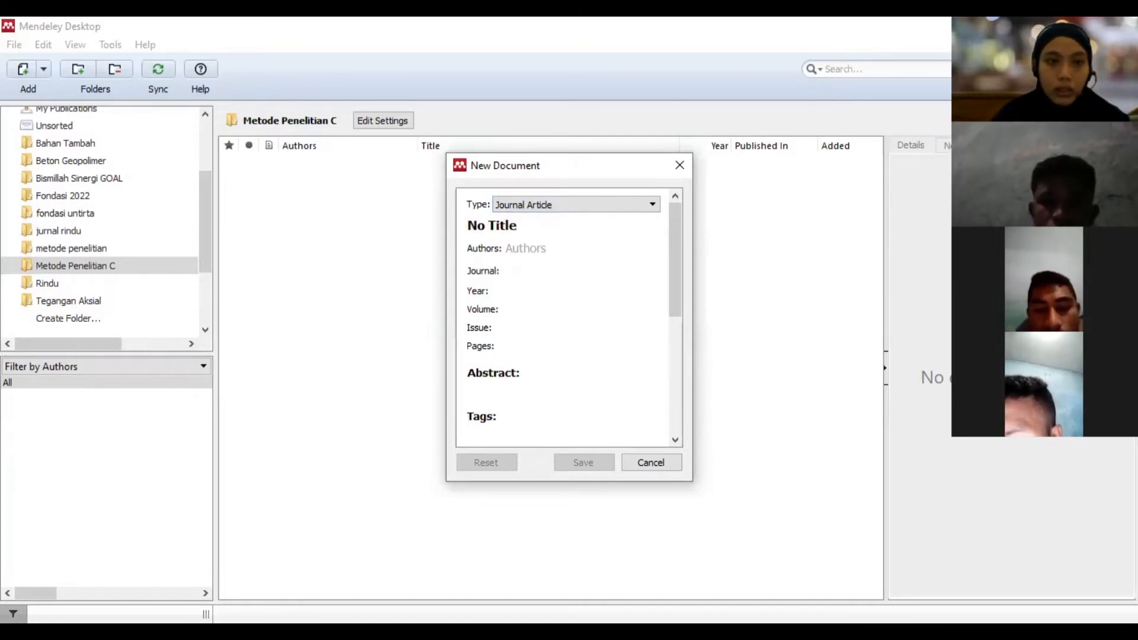
pyautogui.hotkey('alt', 'Tab')
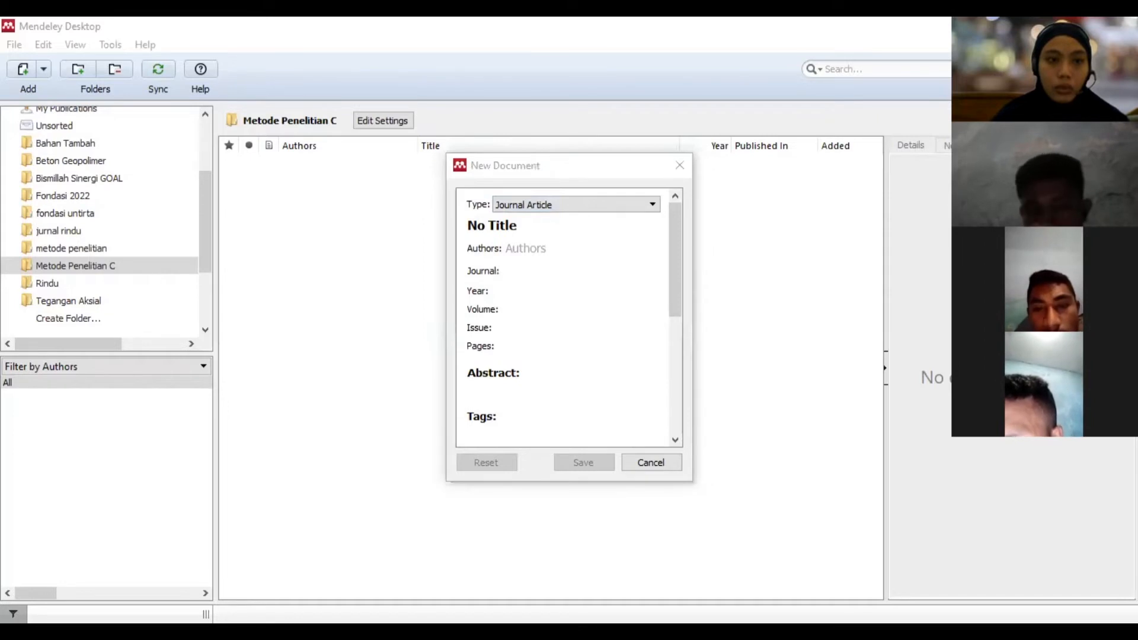